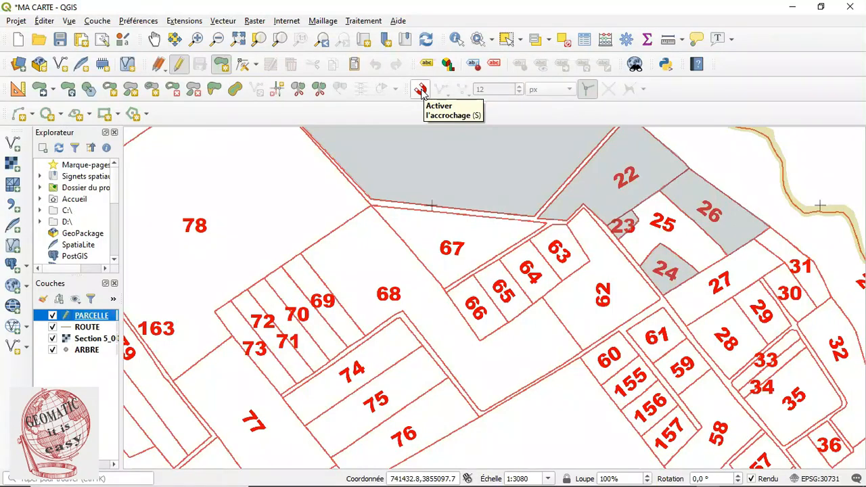
# Step: Enable snapping and set the snapping type to "Segment"
pyautogui.click(421, 90)
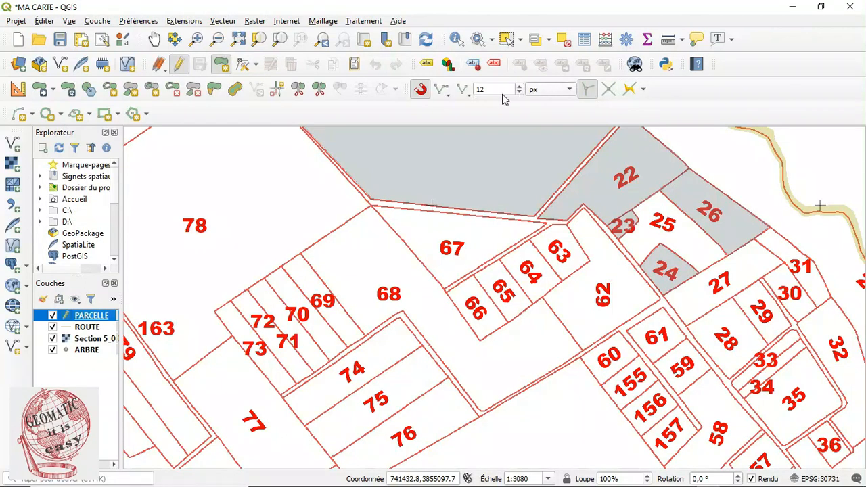
pyautogui.click(444, 89)
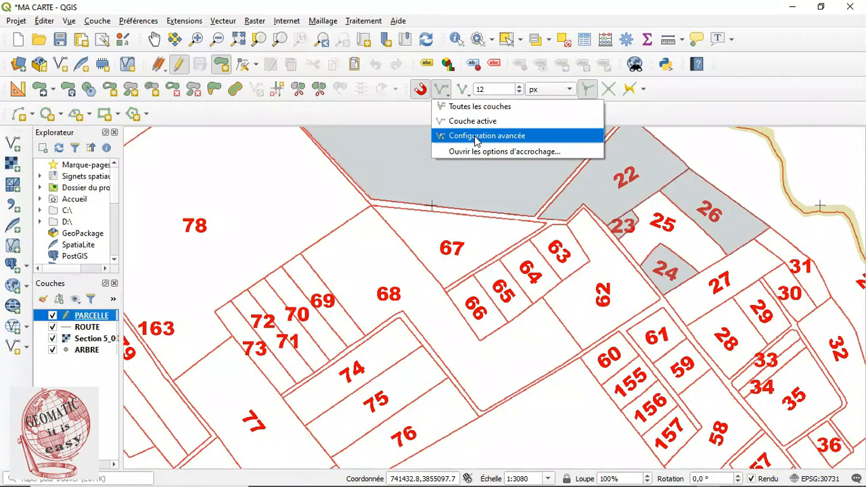
pyautogui.click(464, 91)
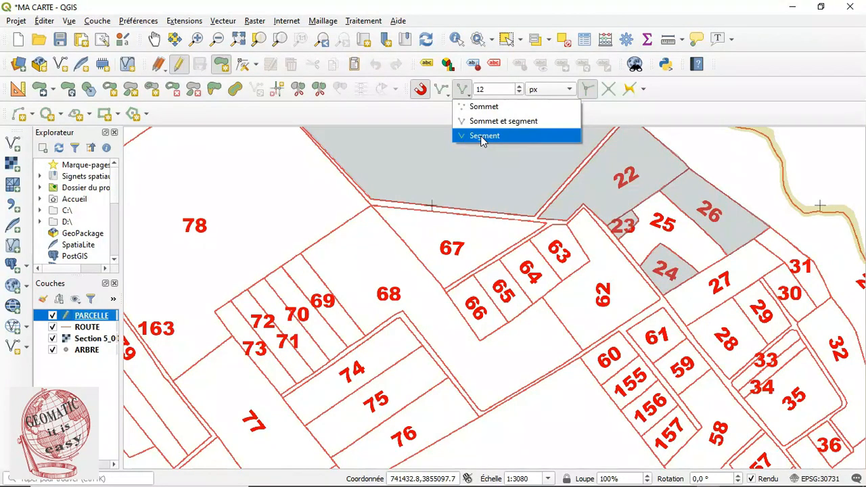
pyautogui.click(483, 136)
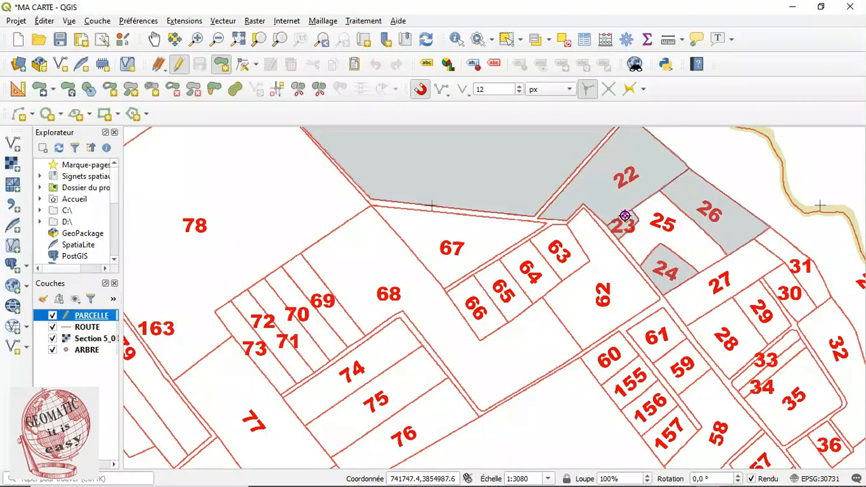
# Step: Switch the snapping type to "Sommet" and try it on the parcel boundary above parcel 67
pyautogui.click(468, 94)
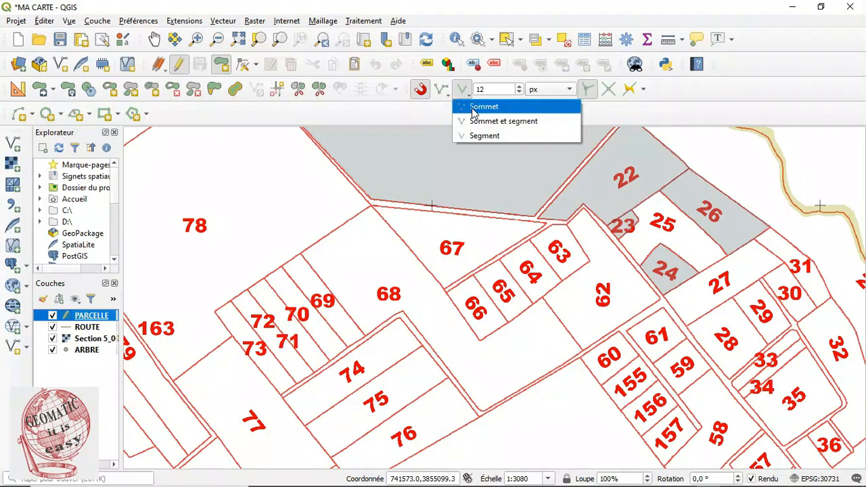
pyautogui.click(474, 108)
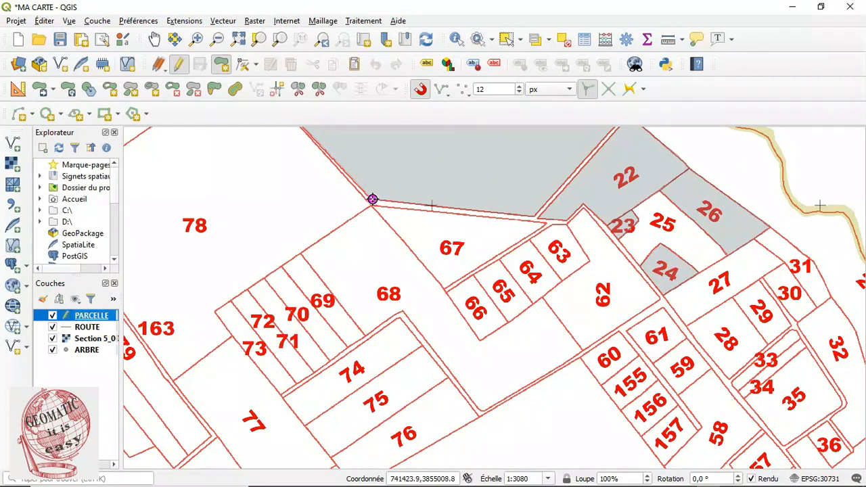
pyautogui.click(428, 204)
# Step: Set the snapping type to "Sommet et segment" and try it on the parcel boundary above parcel 67
pyautogui.click(447, 96)
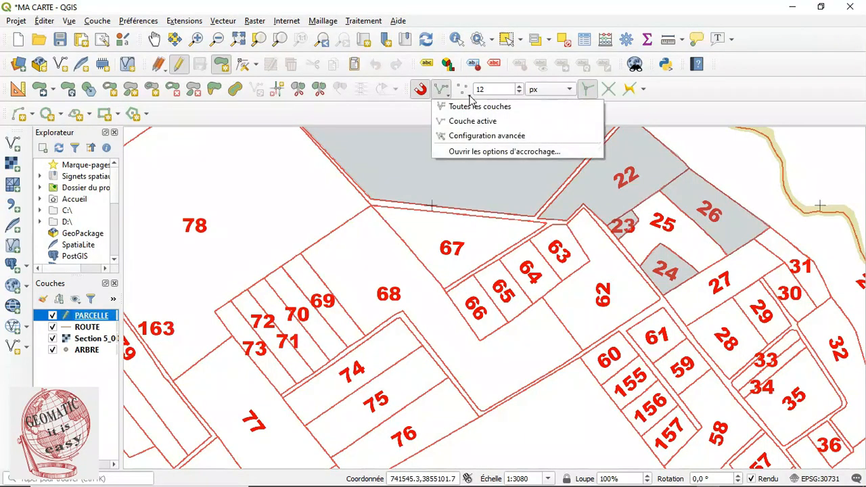
pyautogui.click(464, 90)
pyautogui.click(476, 123)
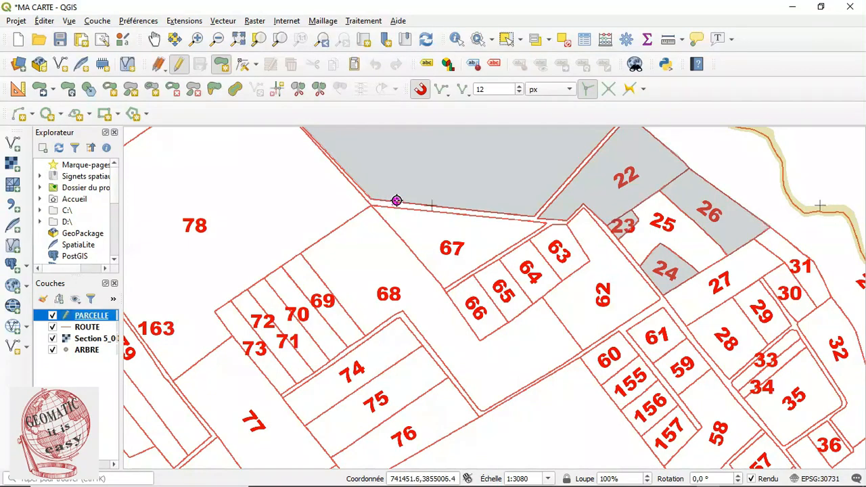
pyautogui.click(437, 207)
pyautogui.click(464, 91)
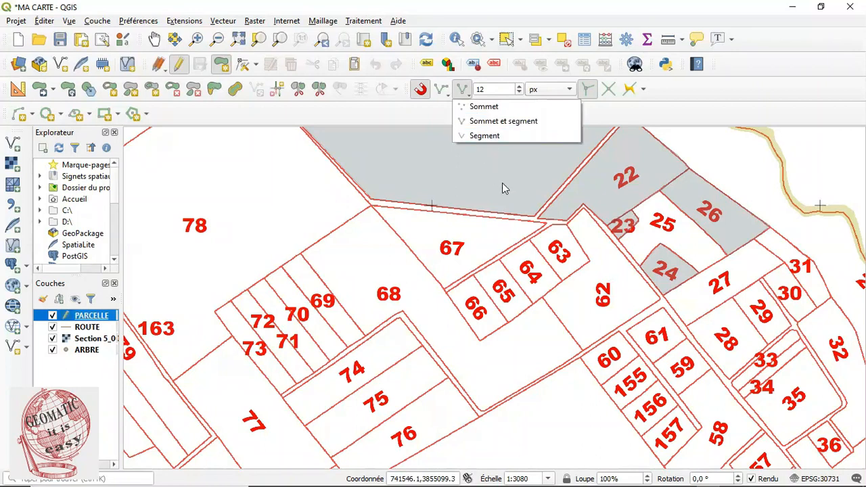
pyautogui.click(407, 116)
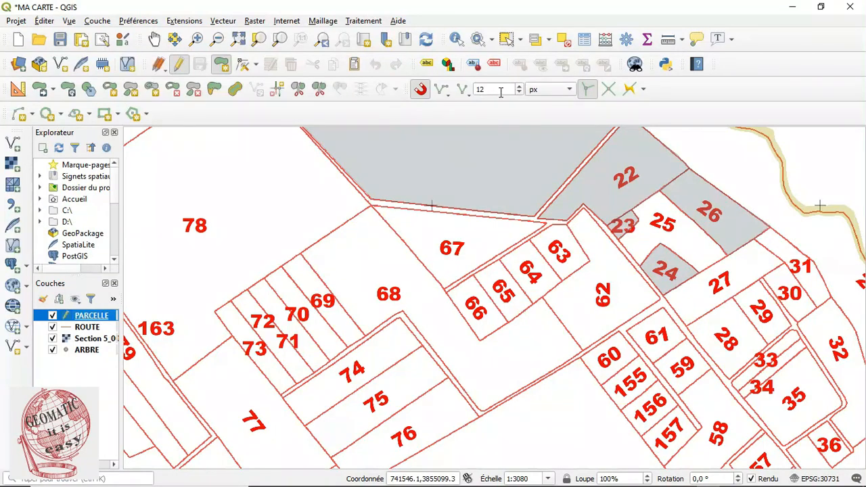
pyautogui.click(571, 93)
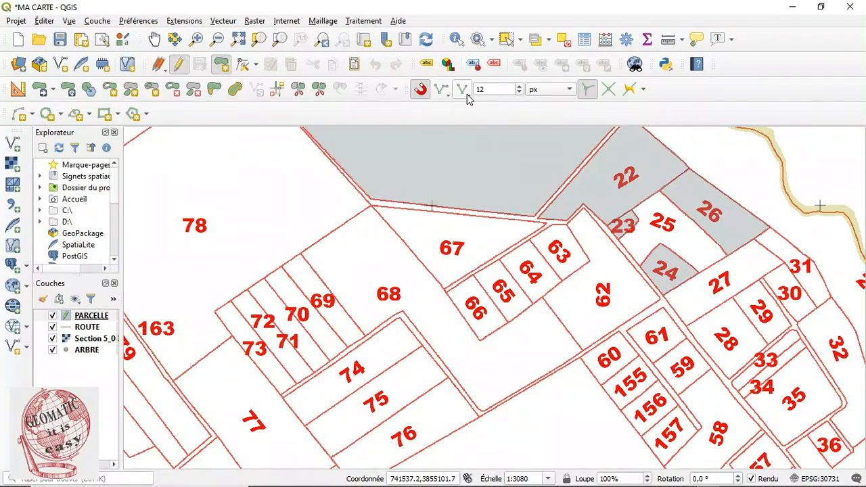
# Step: Turn snapping off and digitize parcel 67 as a polygon in the PARCELLE layer, giving it the id 67
pyautogui.click(421, 90)
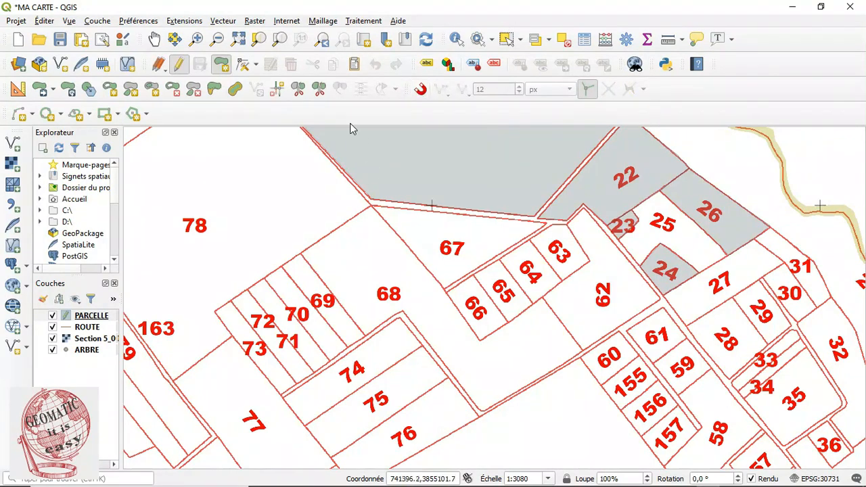
pyautogui.click(222, 66)
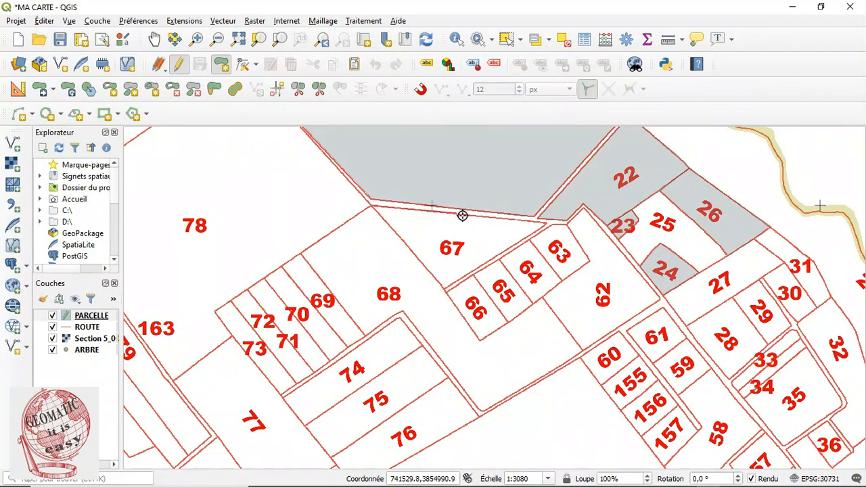
pyautogui.click(545, 223)
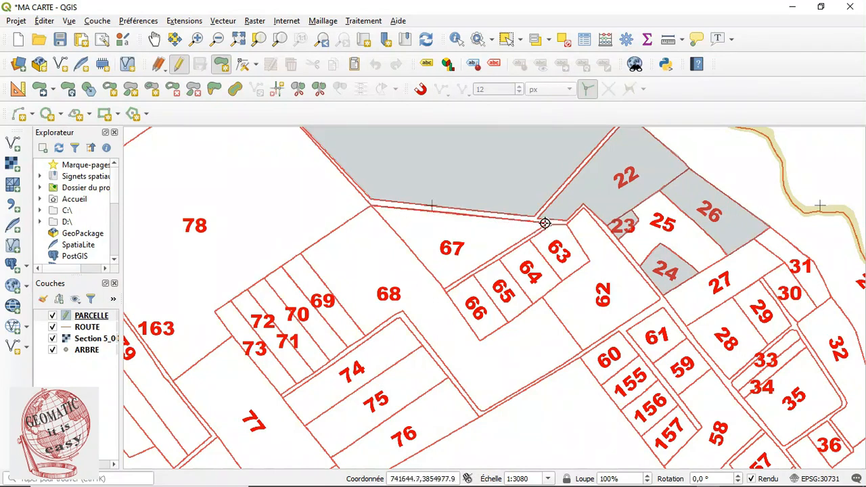
pyautogui.click(501, 251)
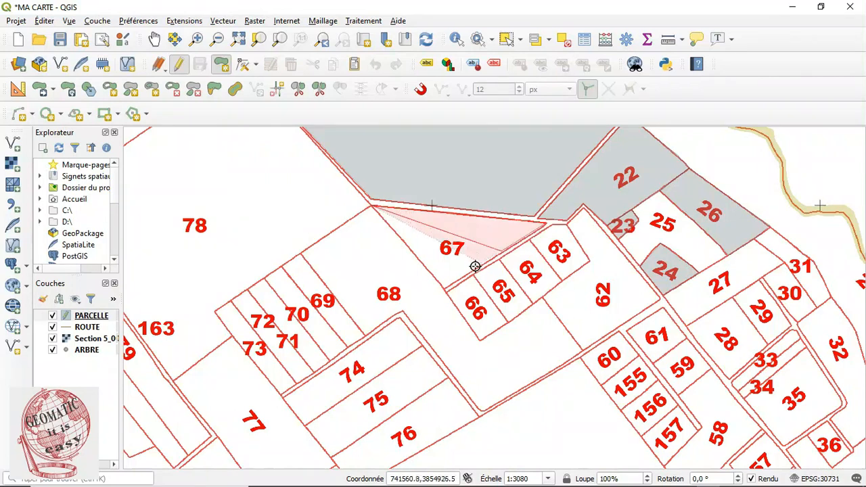
pyautogui.click(444, 288)
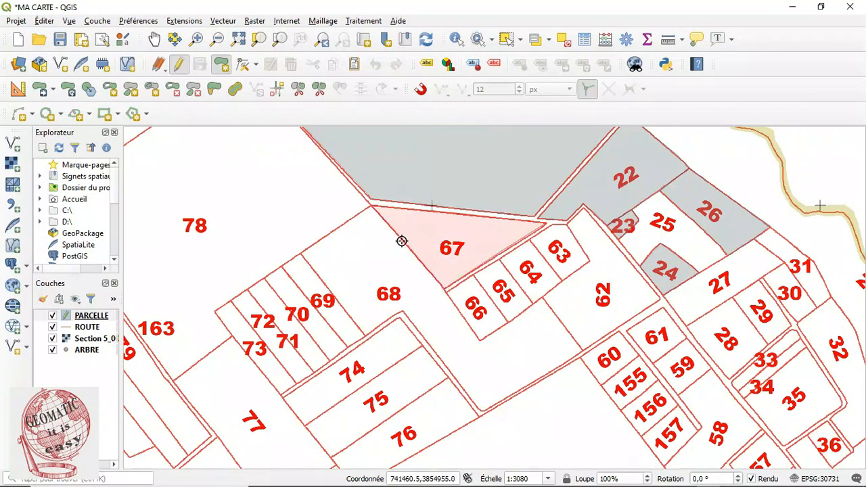
pyautogui.rightClick(371, 207)
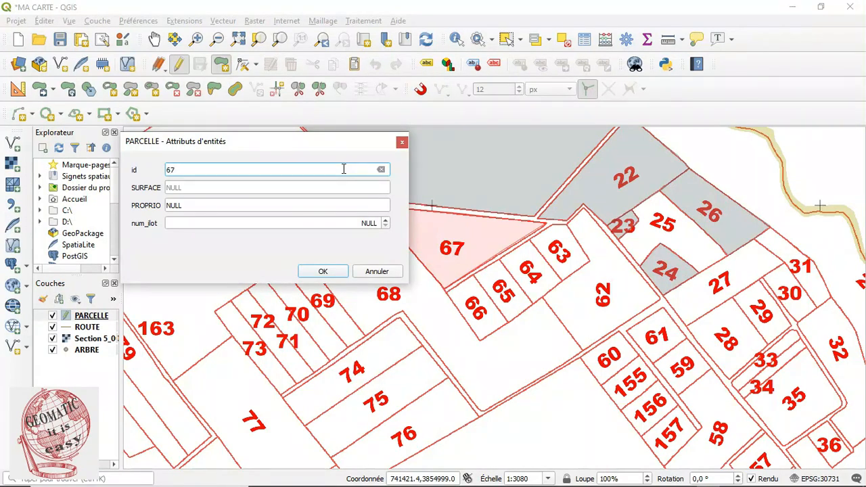
pyautogui.click(325, 272)
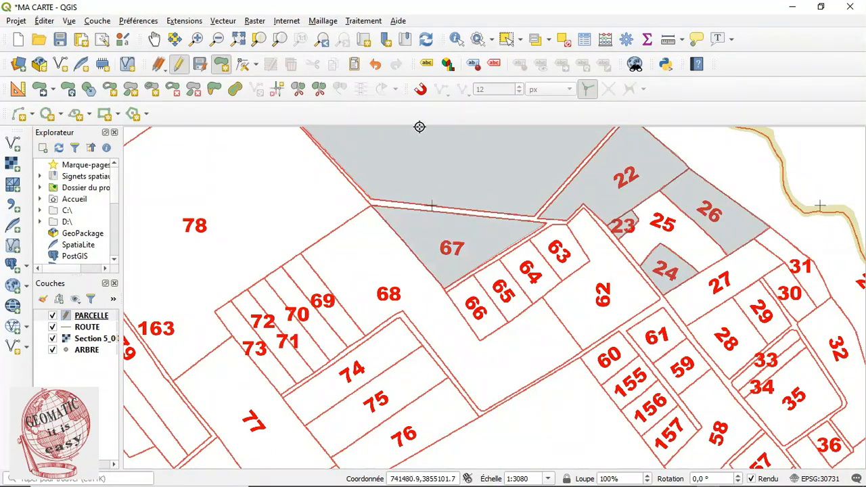
# Step: Turn snapping back on and frame the parcels around parcel 25
pyautogui.click(420, 90)
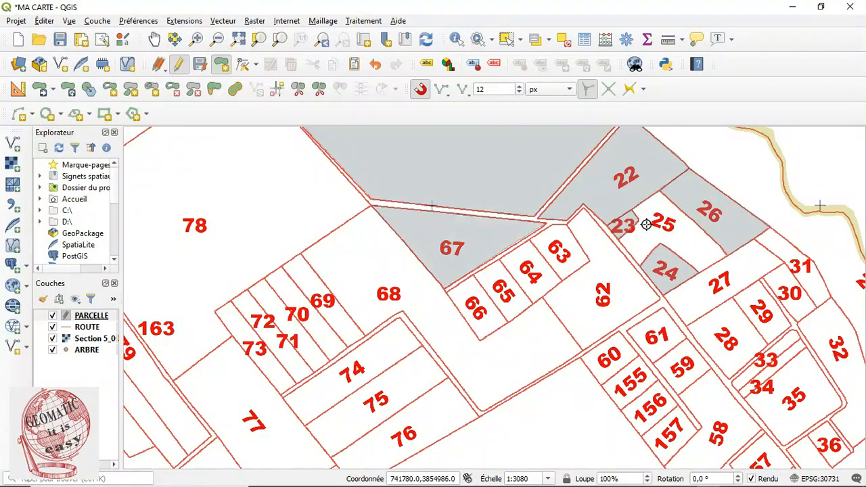
pyautogui.click(196, 39)
pyautogui.moveTo(602, 290); pyautogui.dragTo(779, 150)
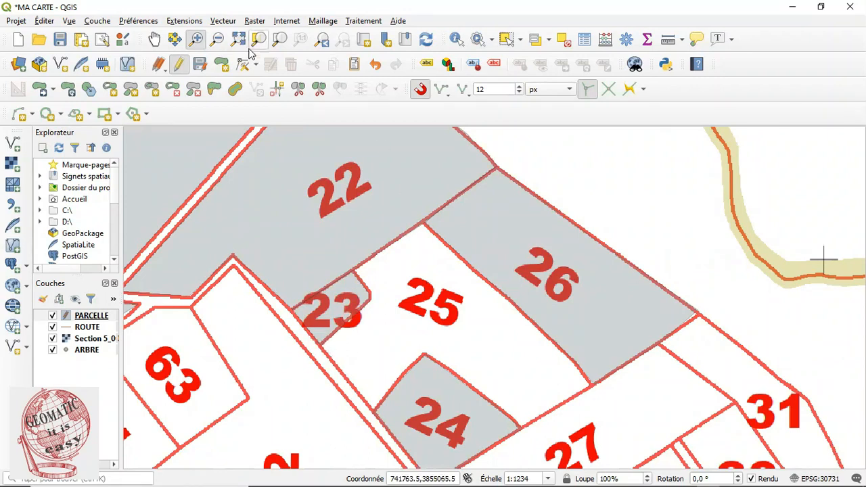
pyautogui.click(222, 63)
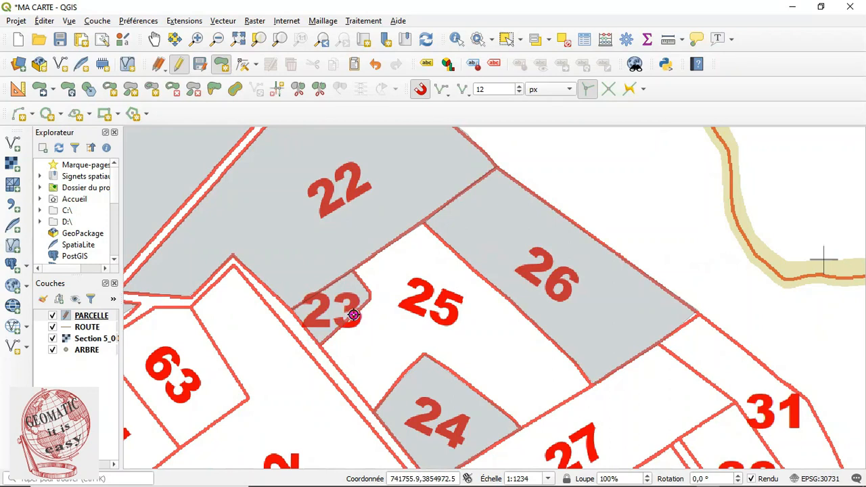
pyautogui.click(368, 294)
pyautogui.click(353, 272)
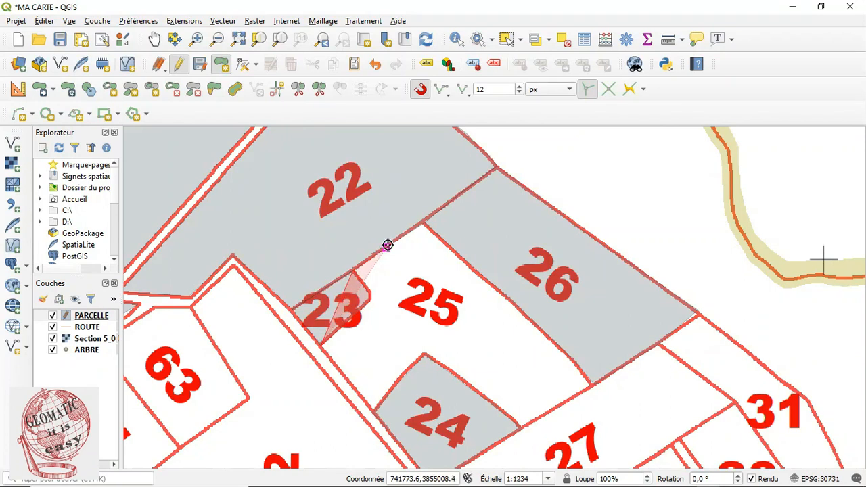
pyautogui.rightClick(387, 245)
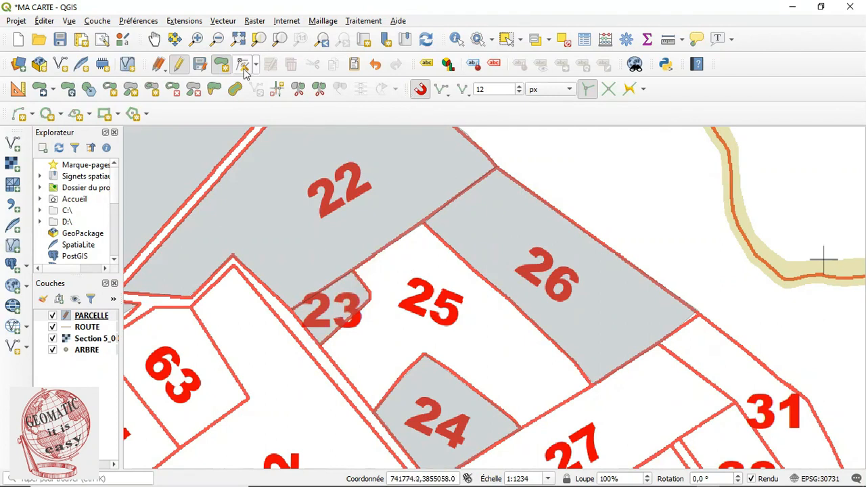
# Step: Switch snapping to advanced configuration, then enable snapping and overlap avoidance for the PARCELLE layer
pyautogui.click(155, 39)
pyautogui.moveTo(406, 297); pyautogui.dragTo(400, 282)
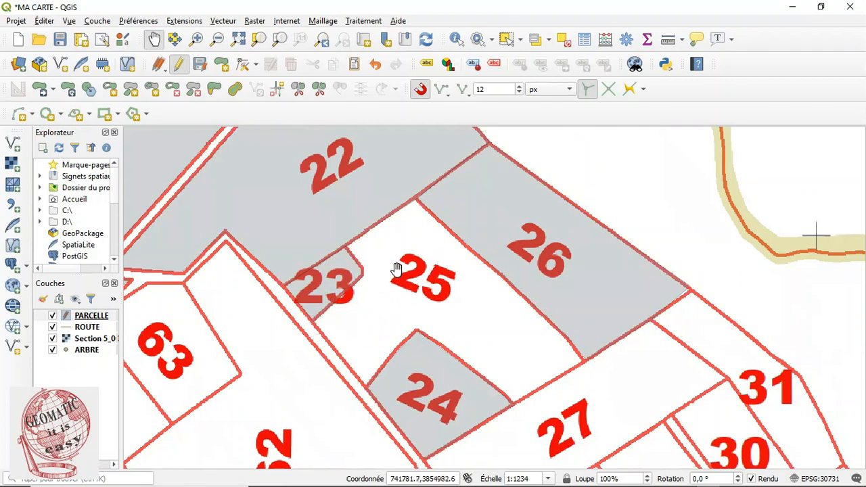
pyautogui.click(448, 97)
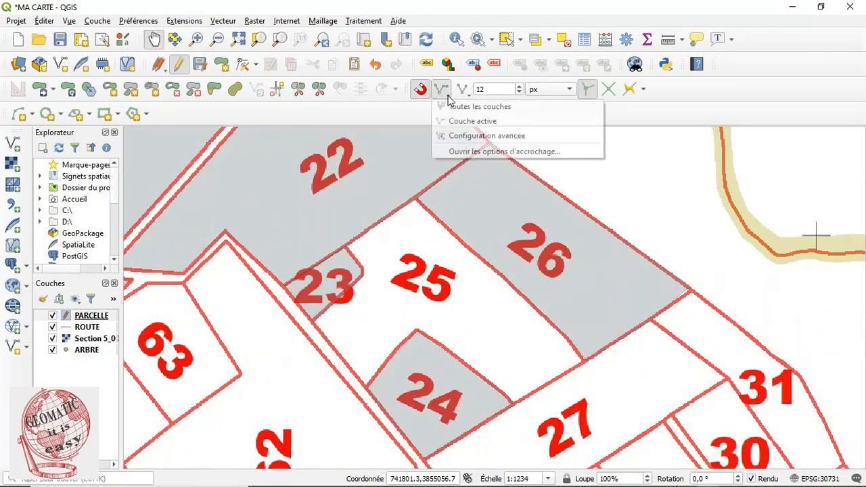
pyautogui.click(453, 137)
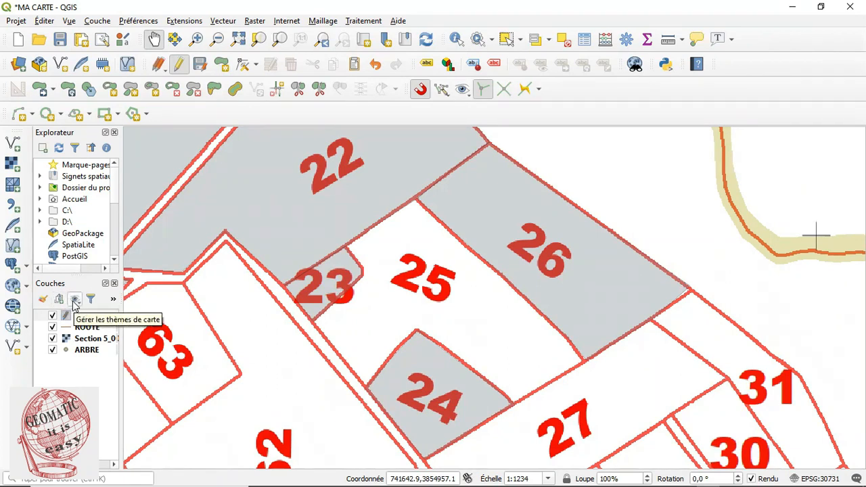
pyautogui.click(463, 90)
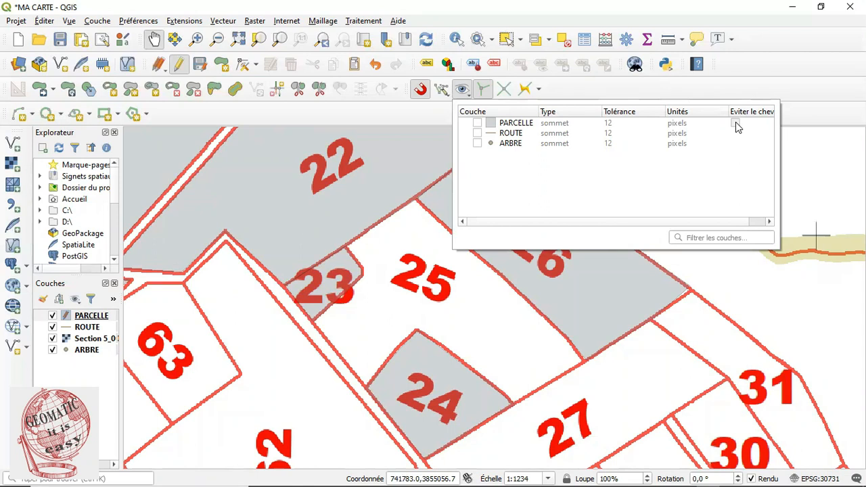
pyautogui.click(478, 123)
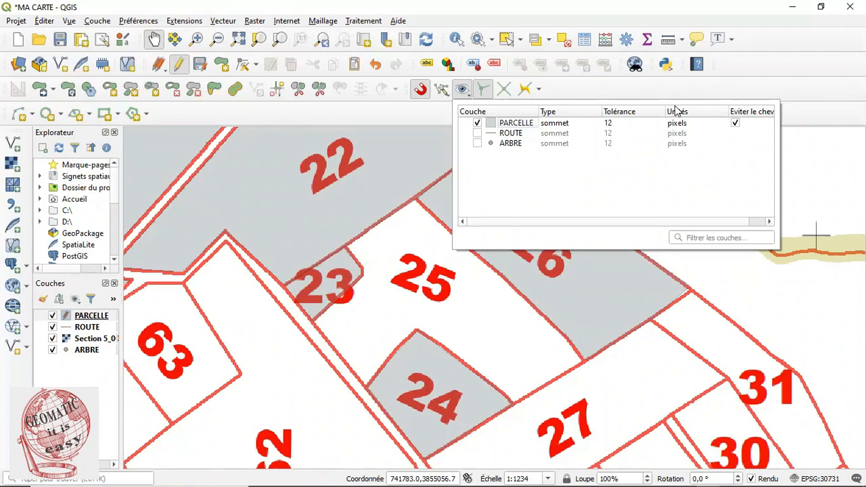
pyautogui.press('Escape')
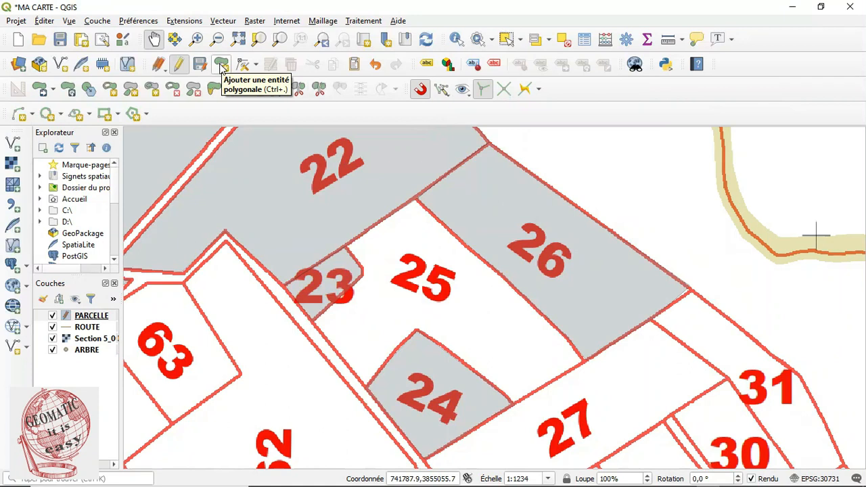
# Step: Digitize parcel 25 in the PARCELLE layer with a rough outline that also encloses parcels 23, 24 and 26, giving it the id 25
pyautogui.click(221, 66)
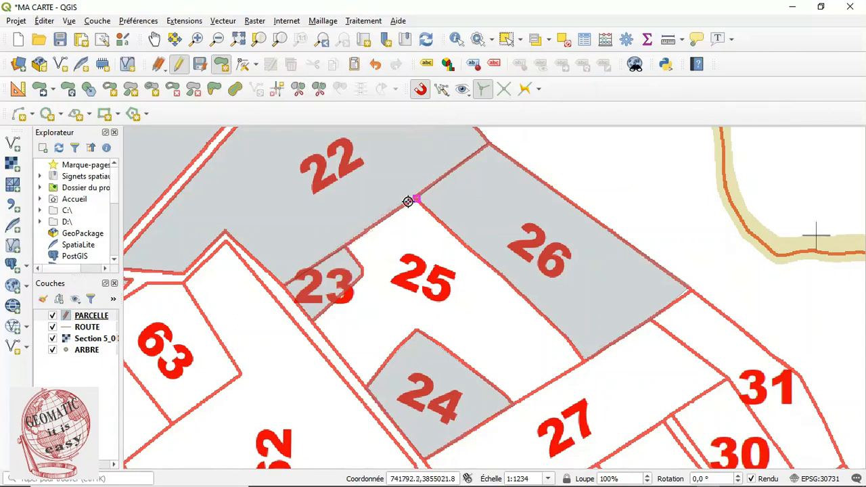
pyautogui.click(381, 221)
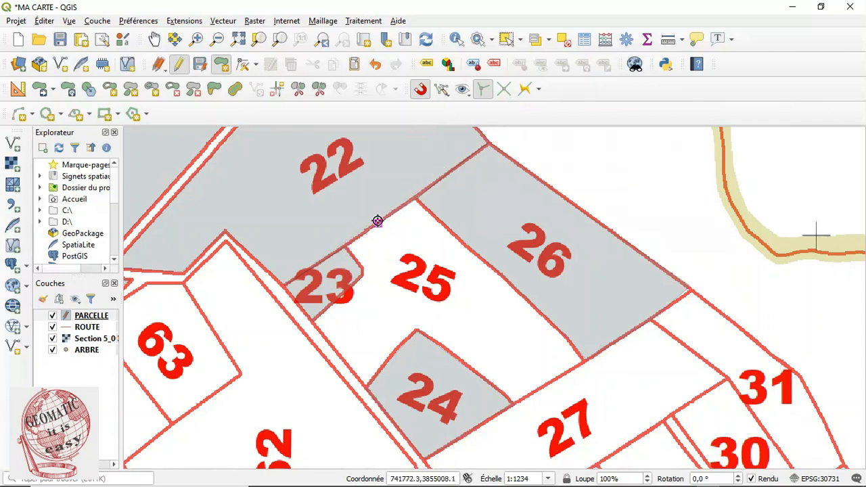
pyautogui.click(487, 141)
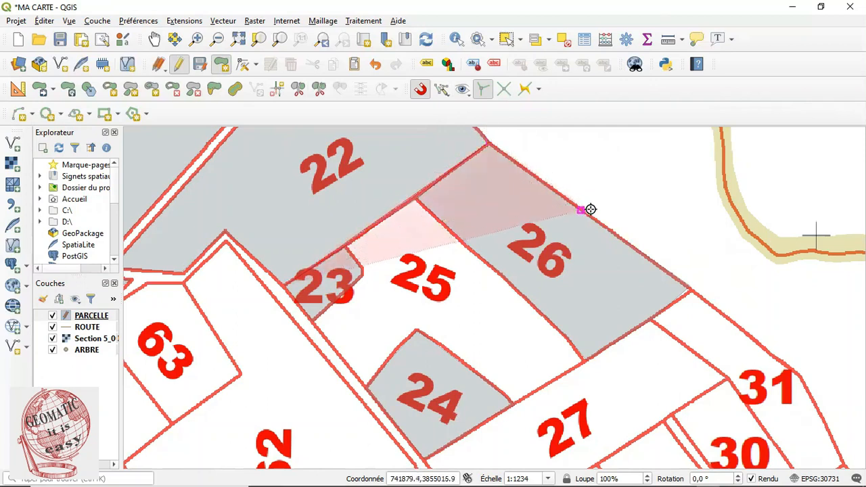
pyautogui.click(584, 212)
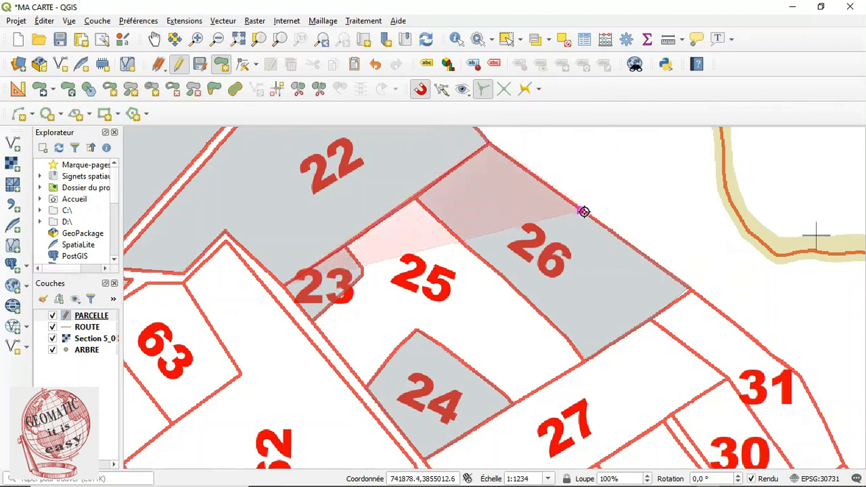
pyautogui.click(689, 290)
pyautogui.click(584, 360)
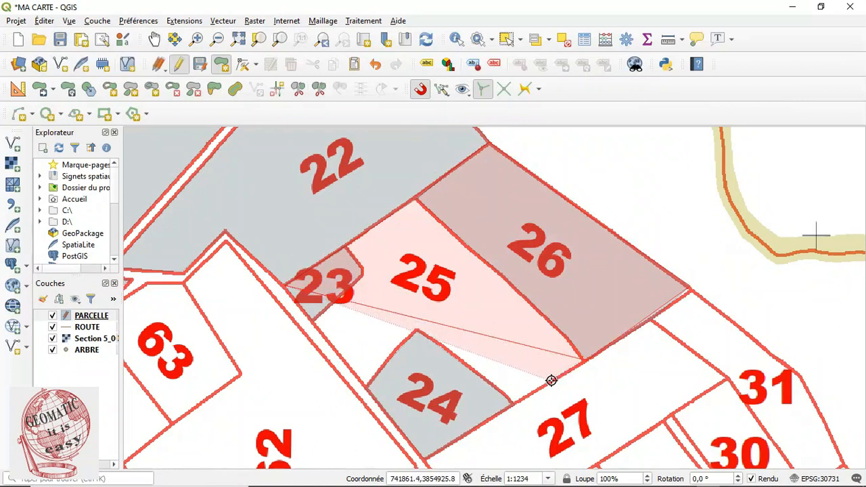
pyautogui.click(552, 382)
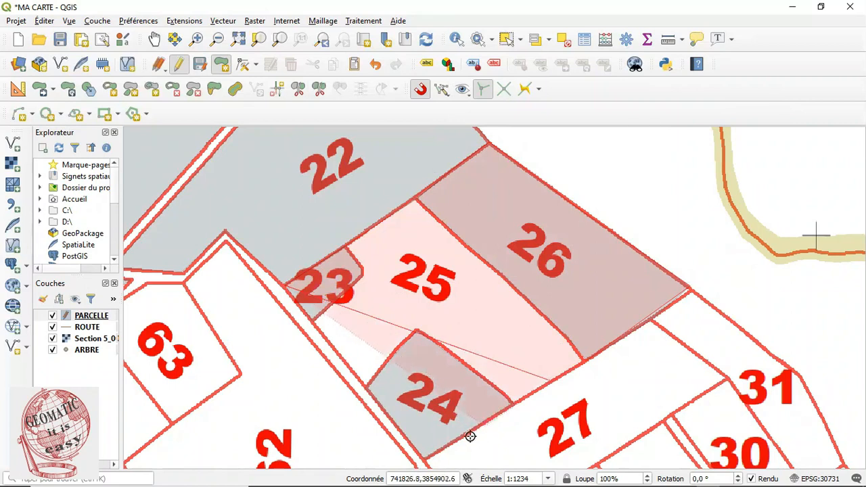
pyautogui.rightClick(426, 458)
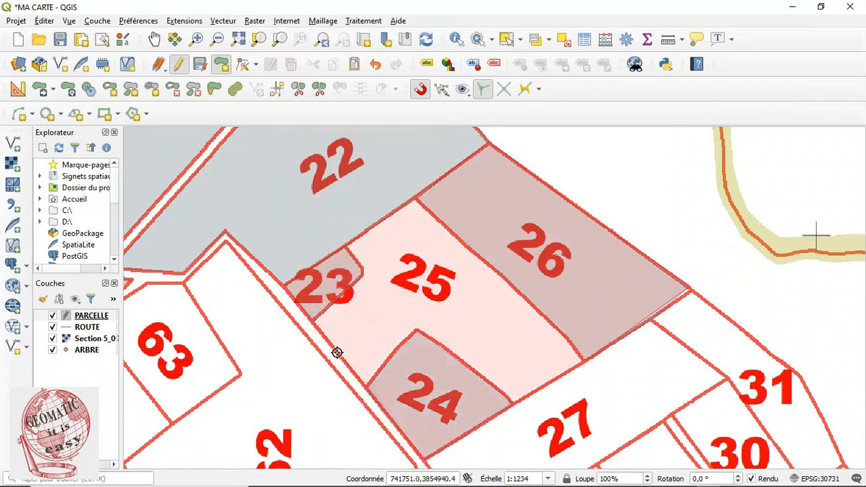
pyautogui.rightClick(285, 287)
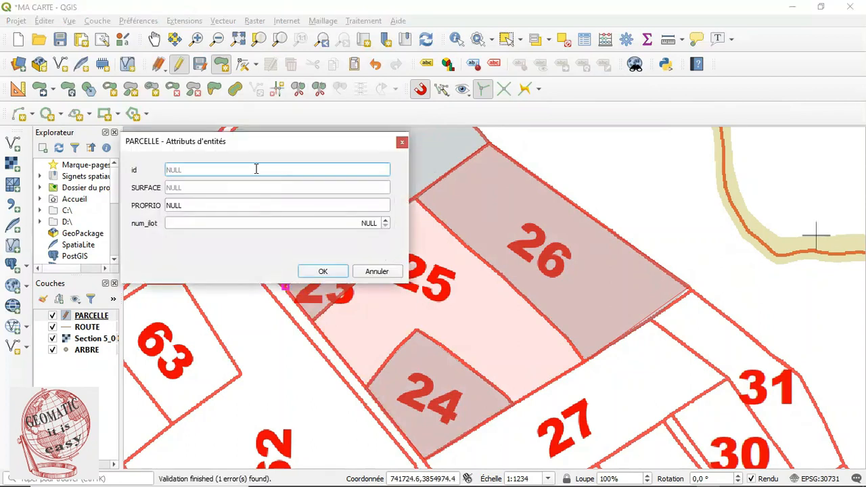
pyautogui.write('25')
pyautogui.click(323, 272)
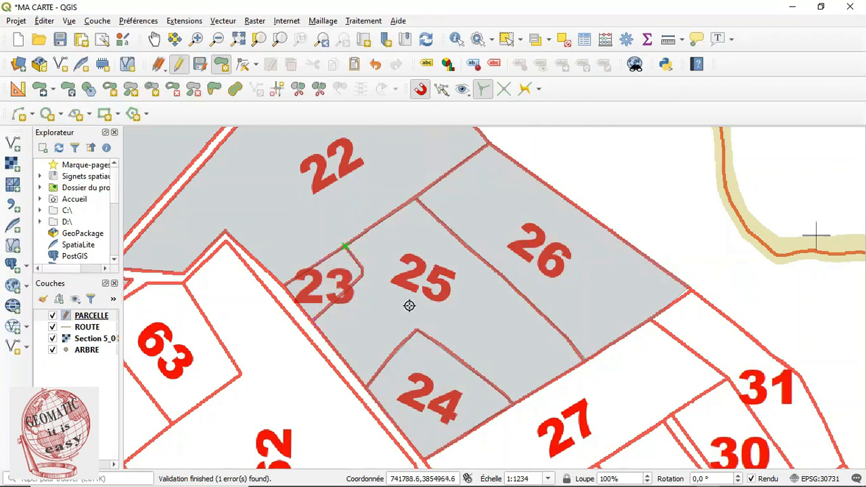
# Step: Move the parcel 25 polygon northeast across parcel 26 to check its clipped shape, and undo the move
pyautogui.scroll(-1, 501, 252)
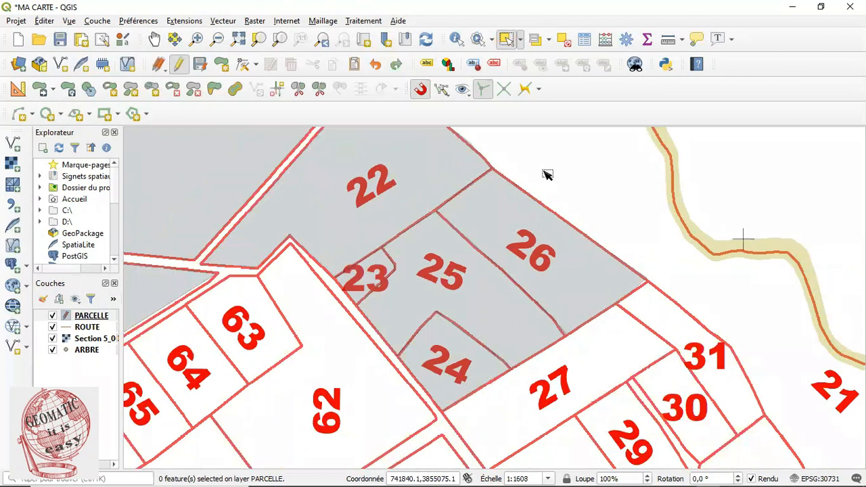
pyautogui.click(40, 91)
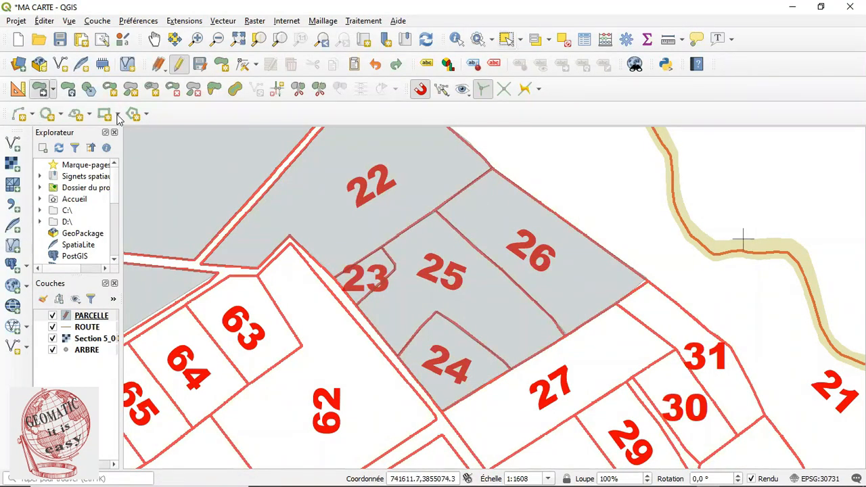
pyautogui.click(442, 281)
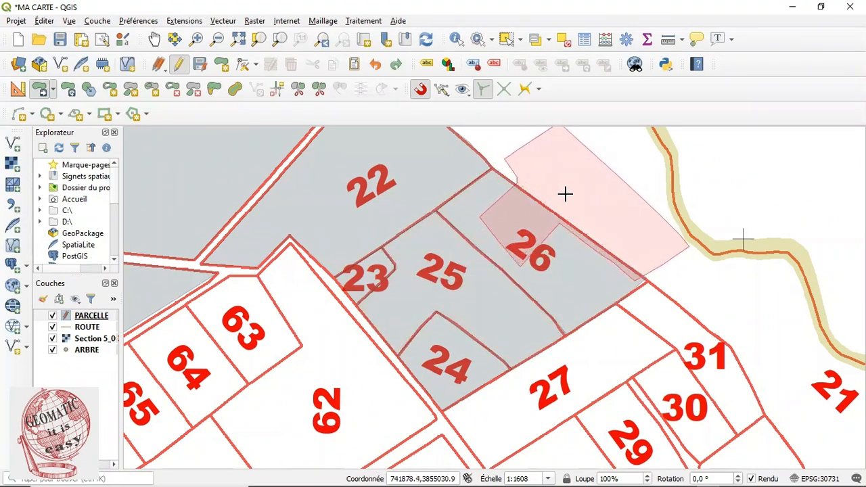
pyautogui.click(558, 192)
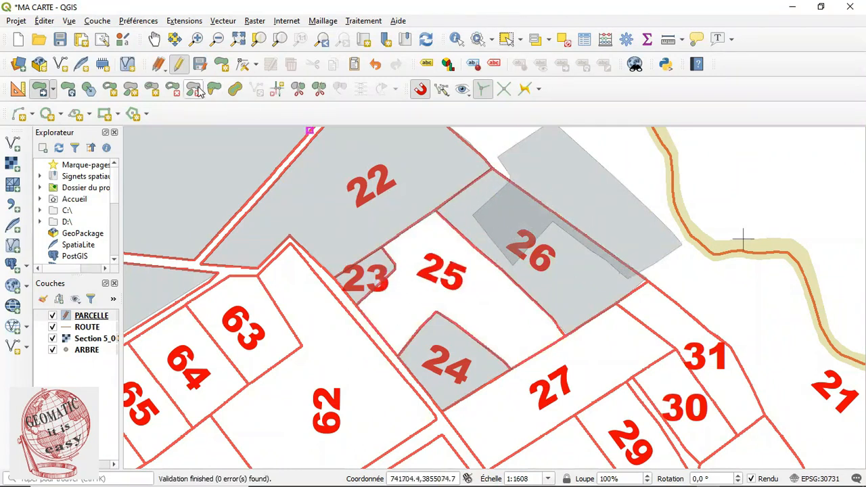
pyautogui.click(377, 72)
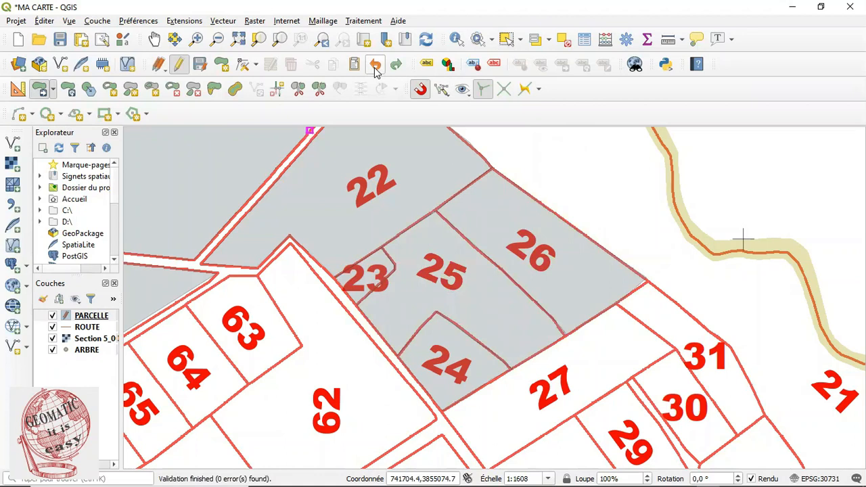